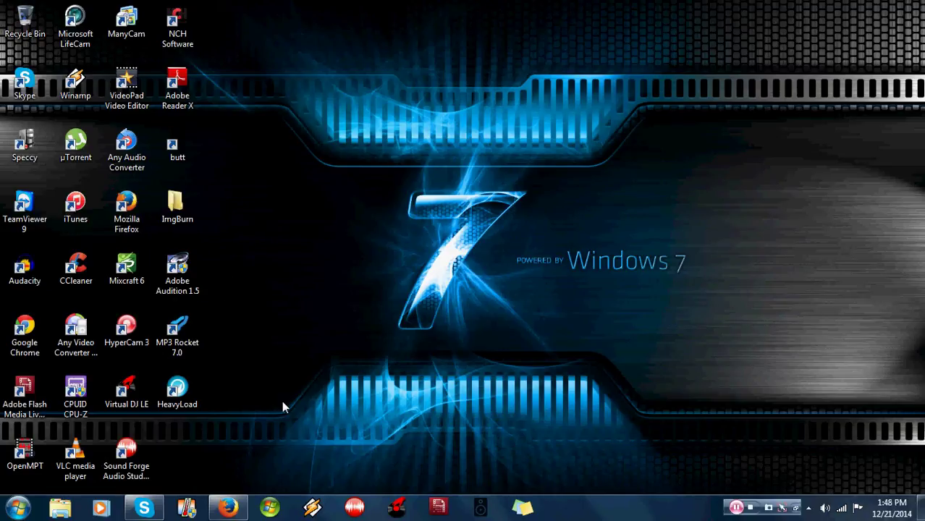
- Launch Audacity, set the input to Microphone (USB Audio CODEC), and record the turntable in stereo
double_click(29, 279)
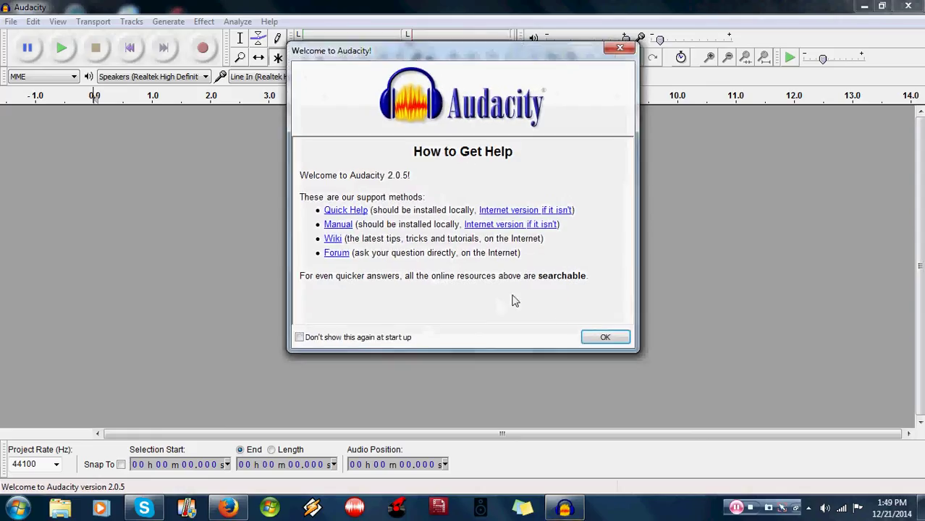
click(607, 337)
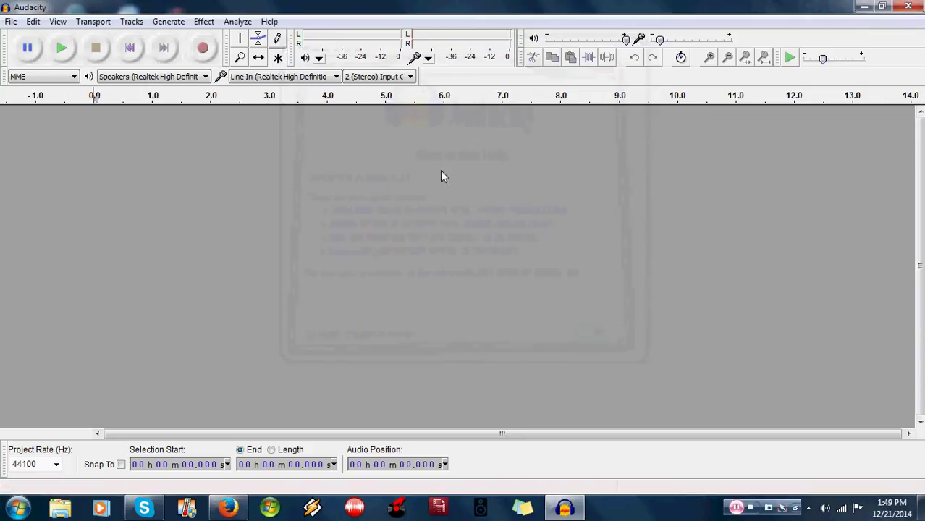
click(336, 78)
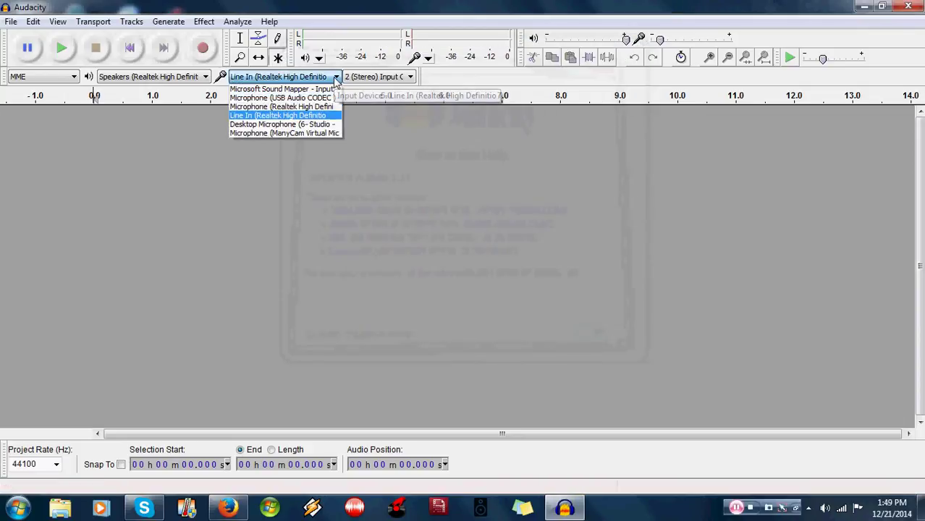
click(295, 98)
click(296, 101)
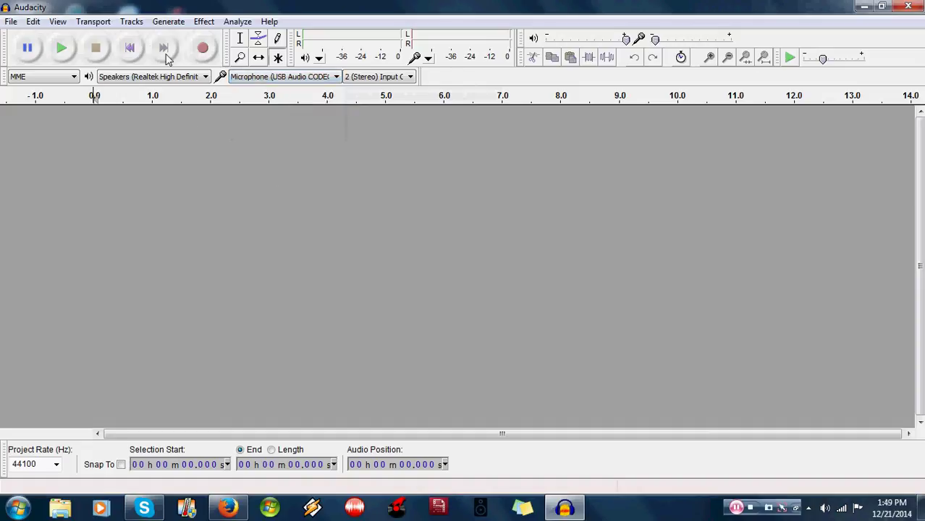
click(204, 49)
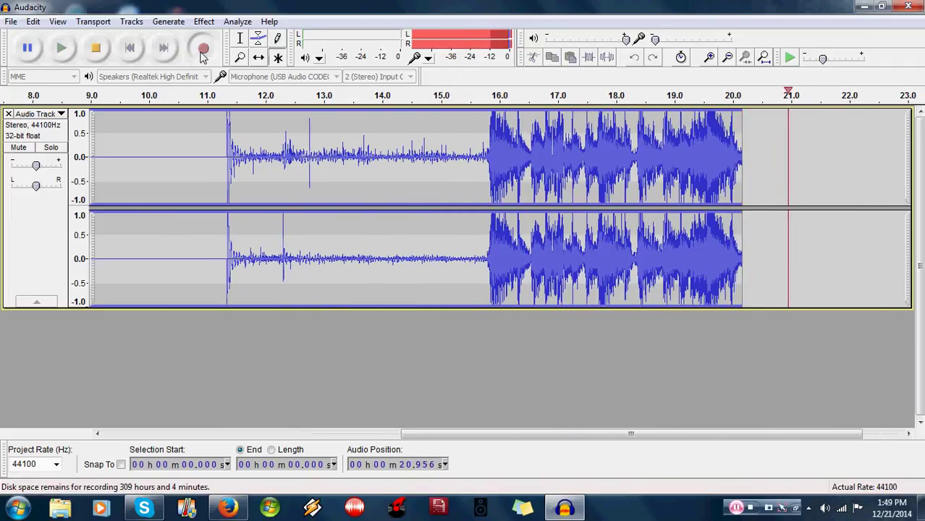
- Stop the recording at about 22 seconds, play it back, then close Audacity
click(100, 51)
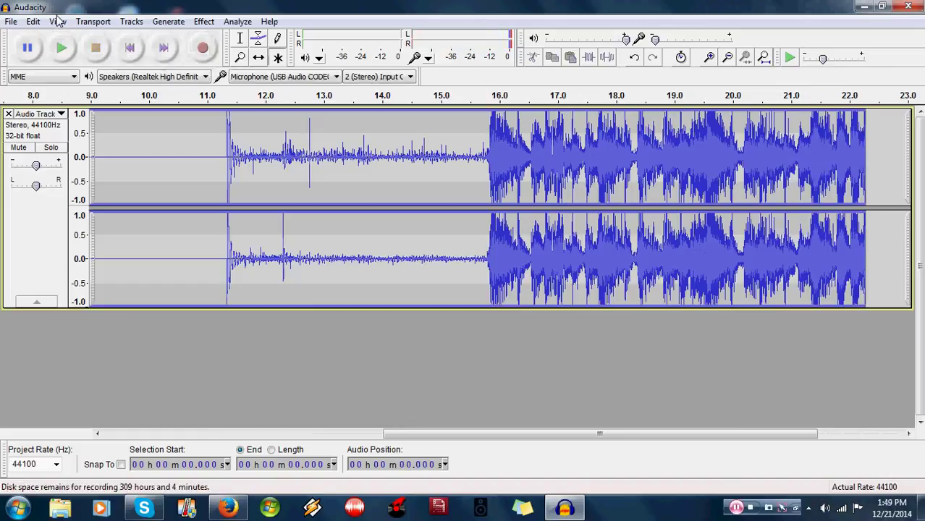
click(61, 48)
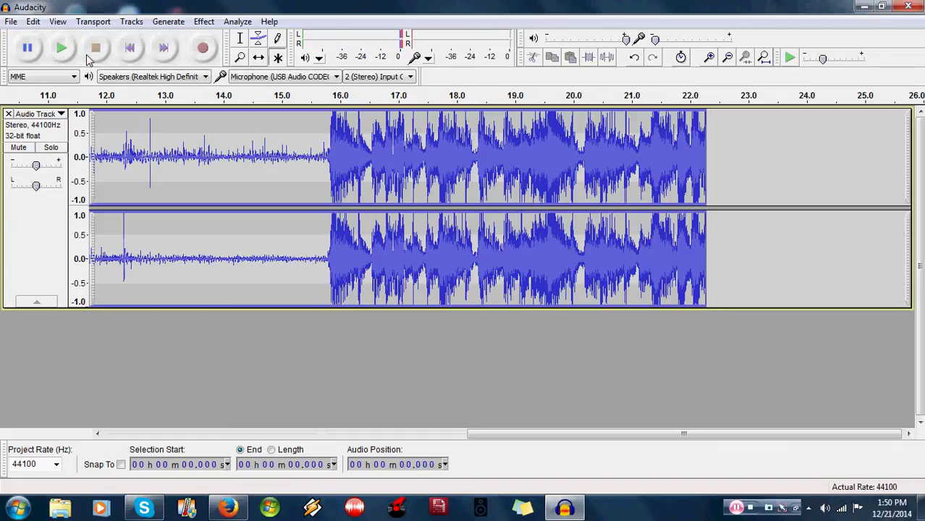
click(907, 8)
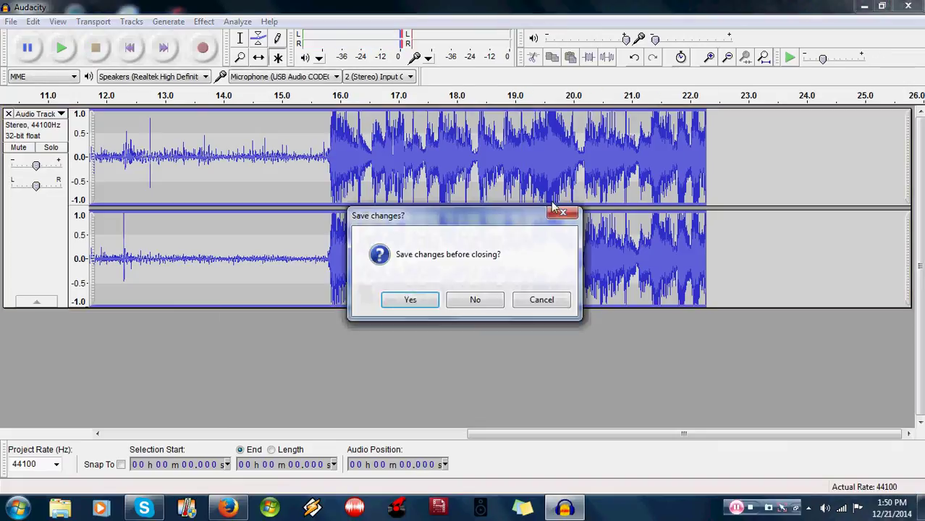
- Discard the Audacity project, launch Sound Forge, and open Tools > Vinyl Recording and Restoration
click(478, 302)
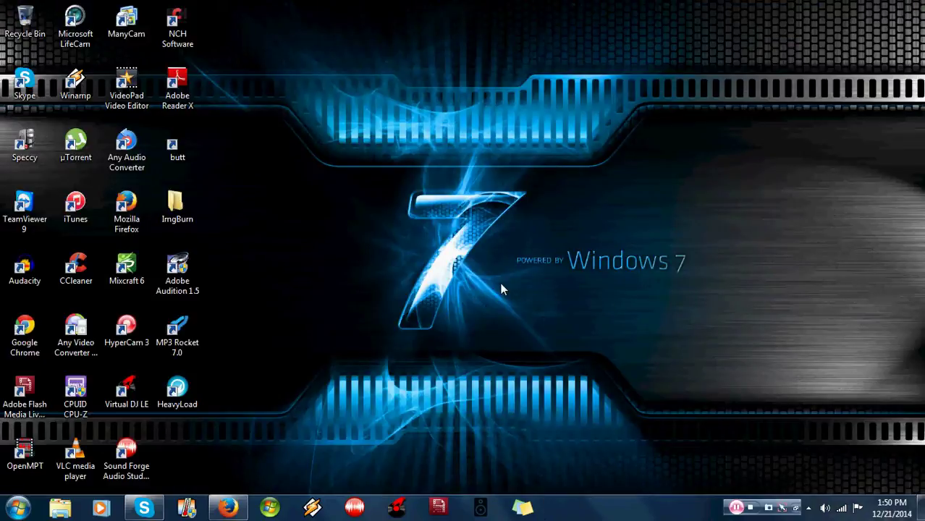
click(356, 508)
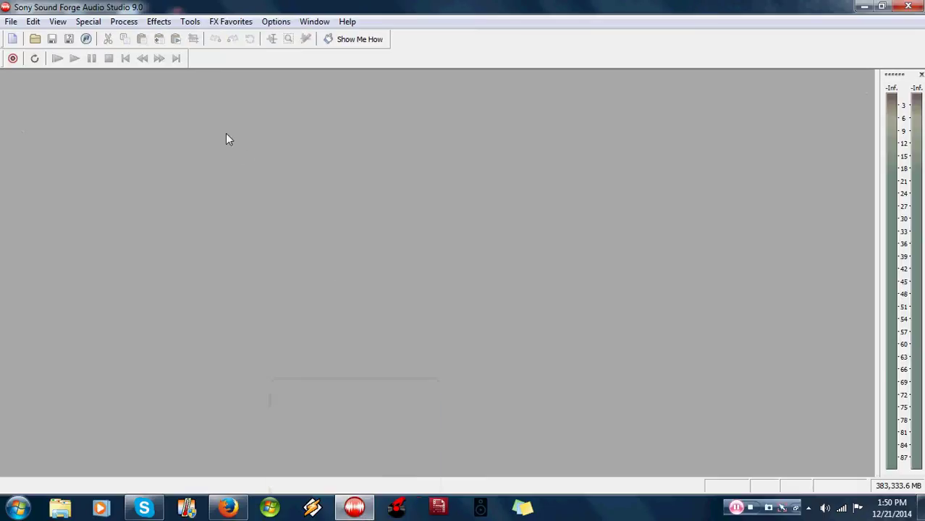
click(265, 22)
mouse_move(229, 23)
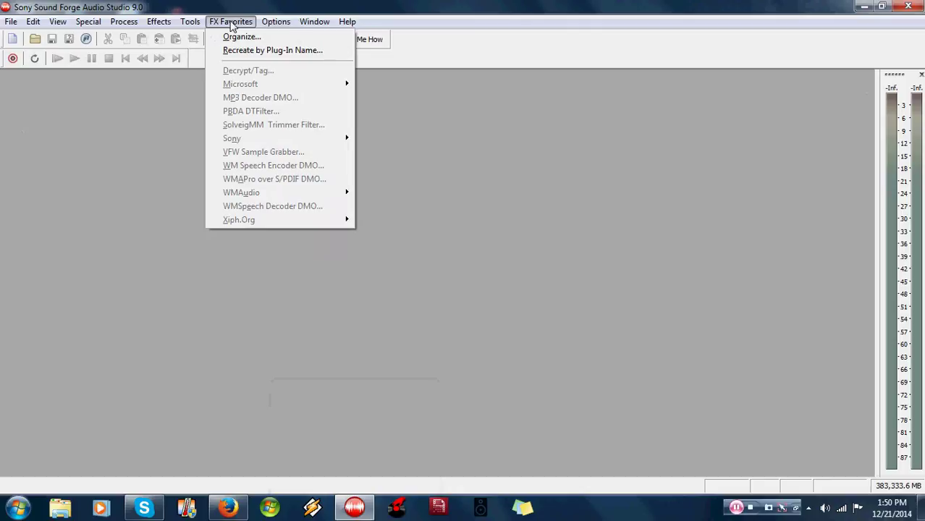
mouse_move(188, 22)
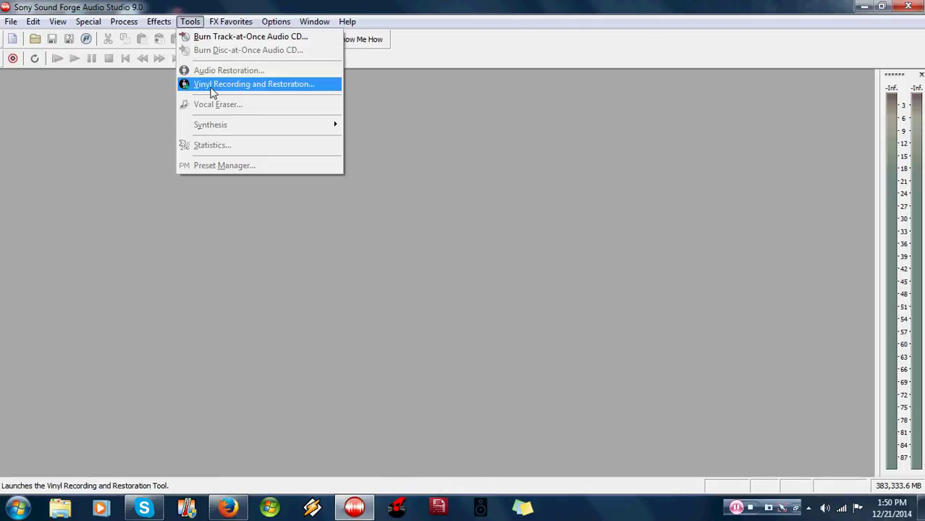
click(253, 85)
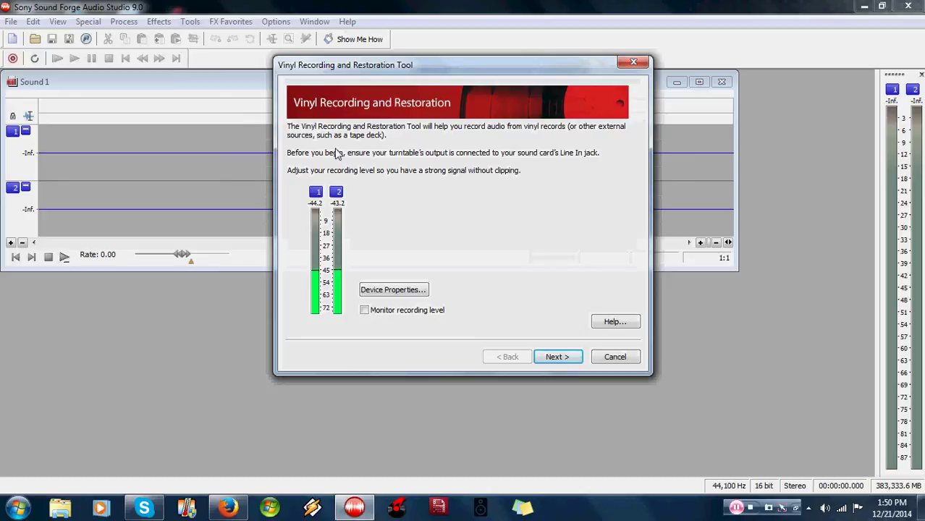
- Record about 38 seconds of the record into Sound 1 with level monitoring on, then pause
click(560, 358)
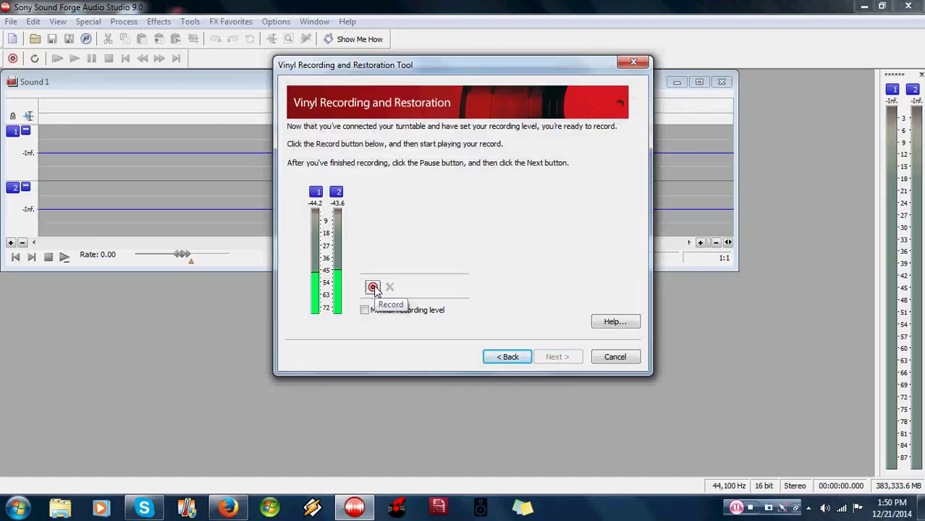
click(372, 287)
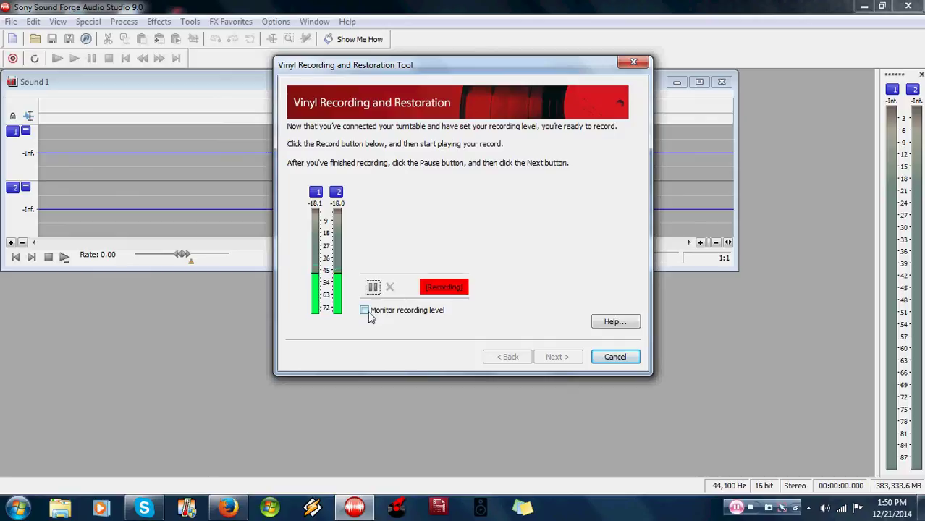
click(364, 312)
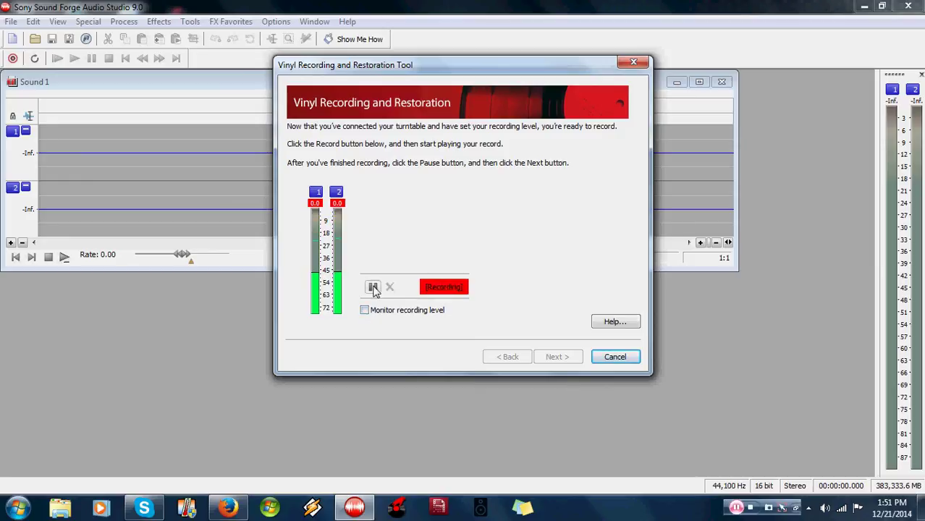
click(373, 288)
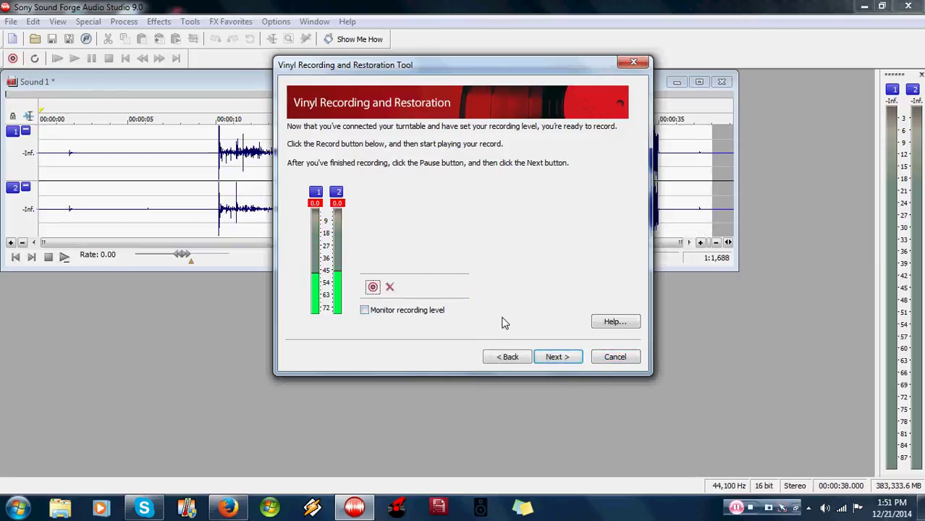
- Enter 'test' for Album Title, Artist, Genre and the Track 1 Title in the wizard
click(553, 354)
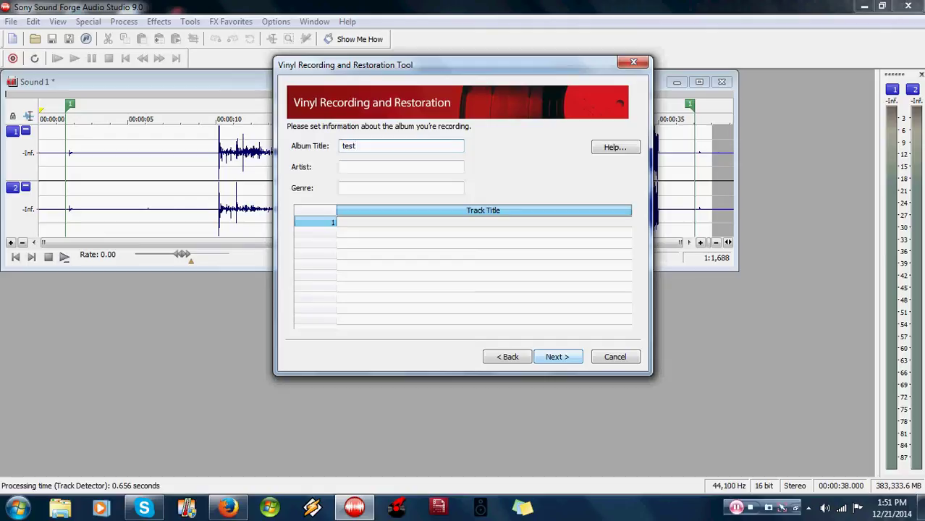
click(389, 168)
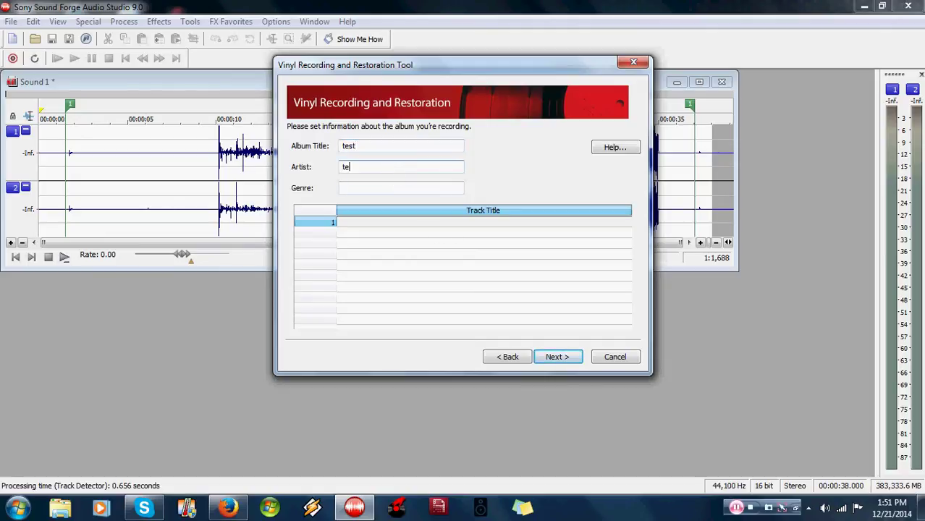
click(349, 186)
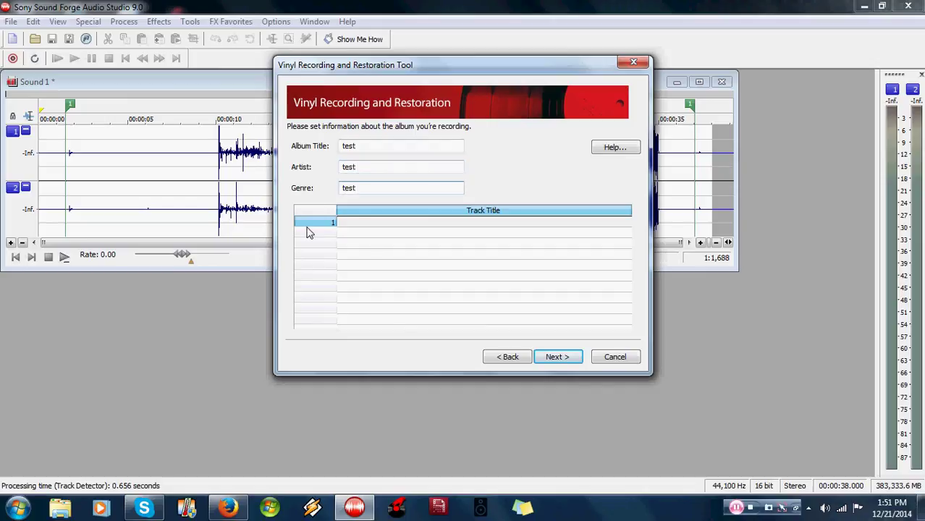
click(348, 224)
text(test)
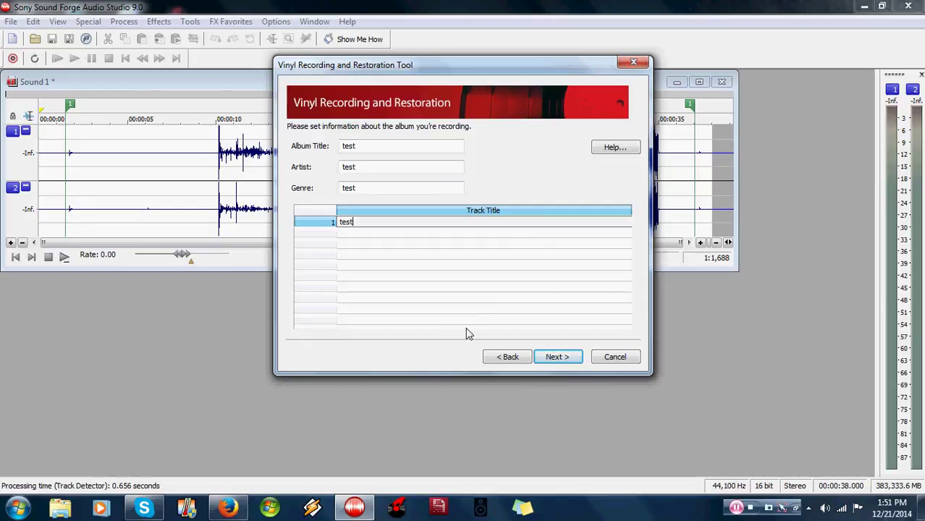
click(568, 360)
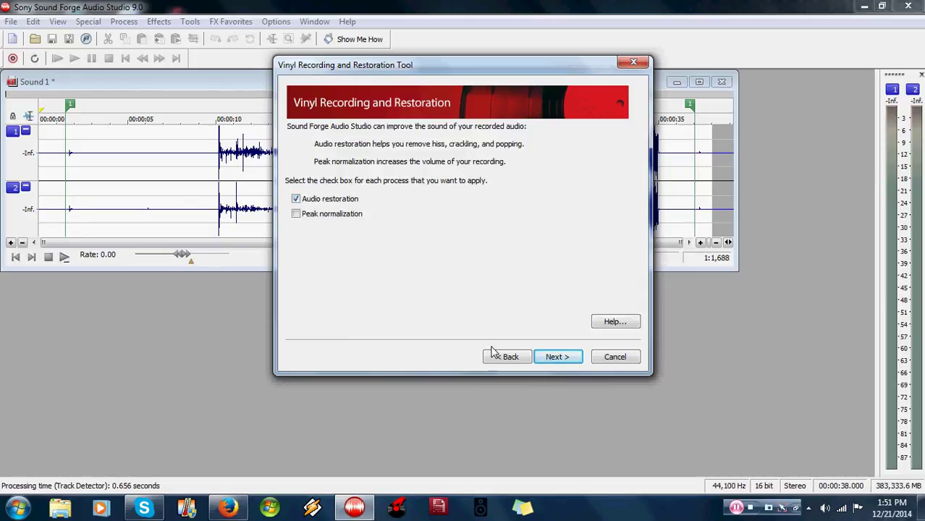
- Save the restored track as MP3 - CD Transparent Audio (192 Kbps) and finish the wizard
click(555, 358)
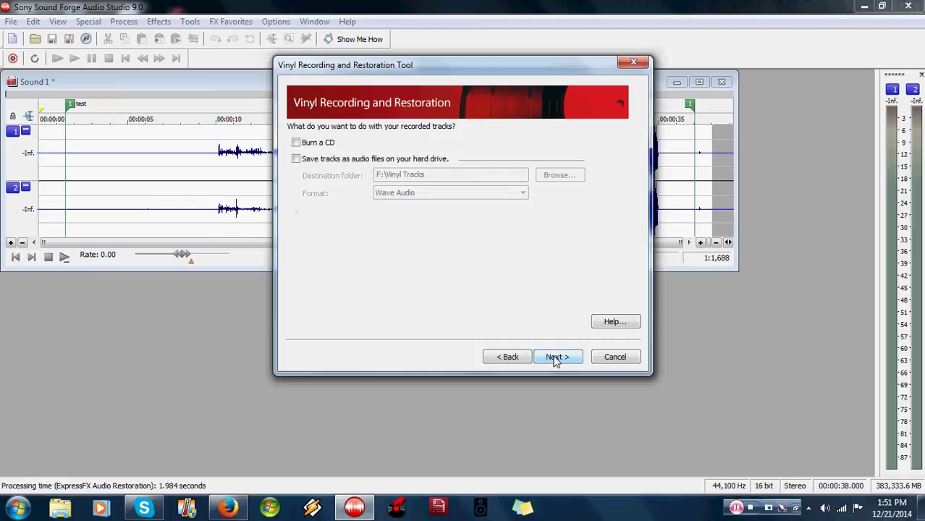
click(299, 160)
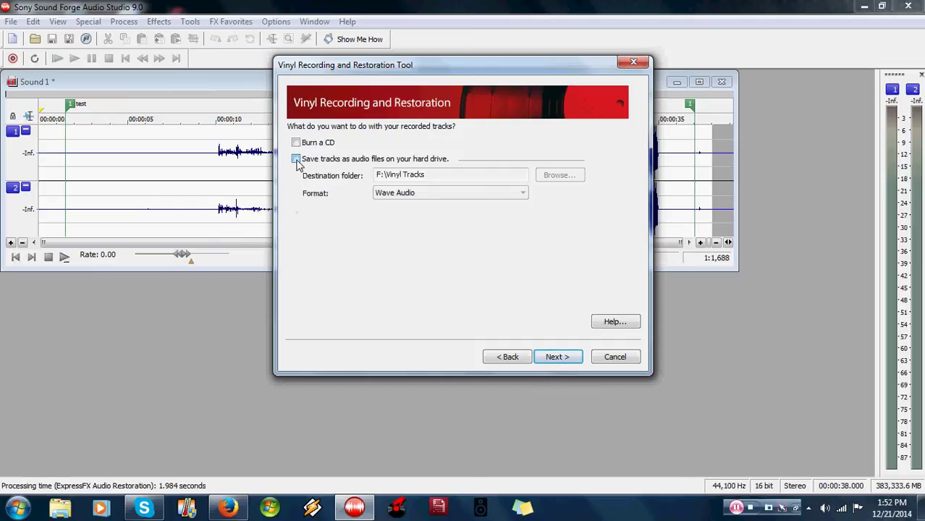
click(522, 192)
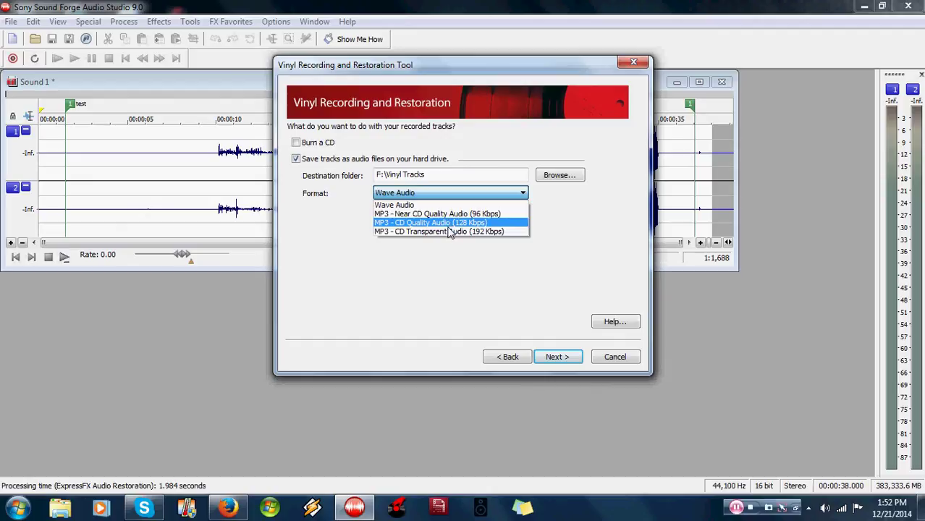
click(448, 231)
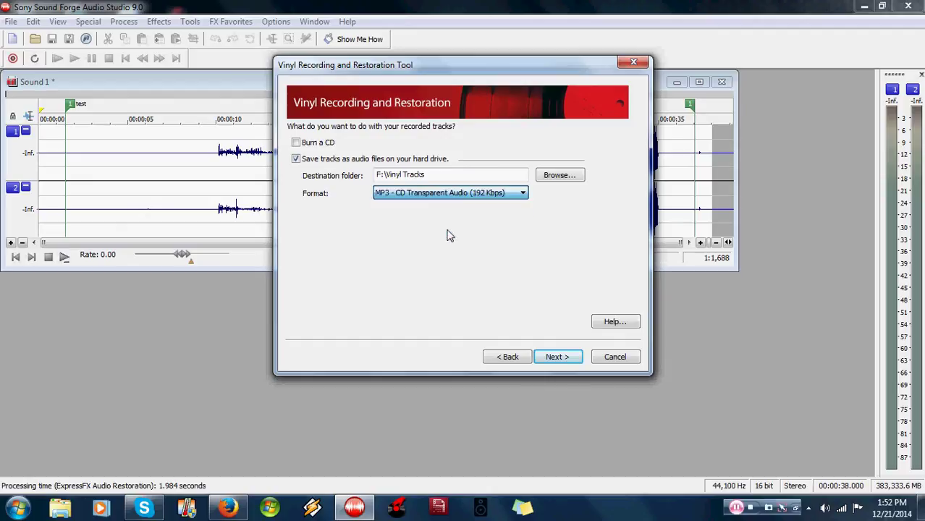
click(563, 360)
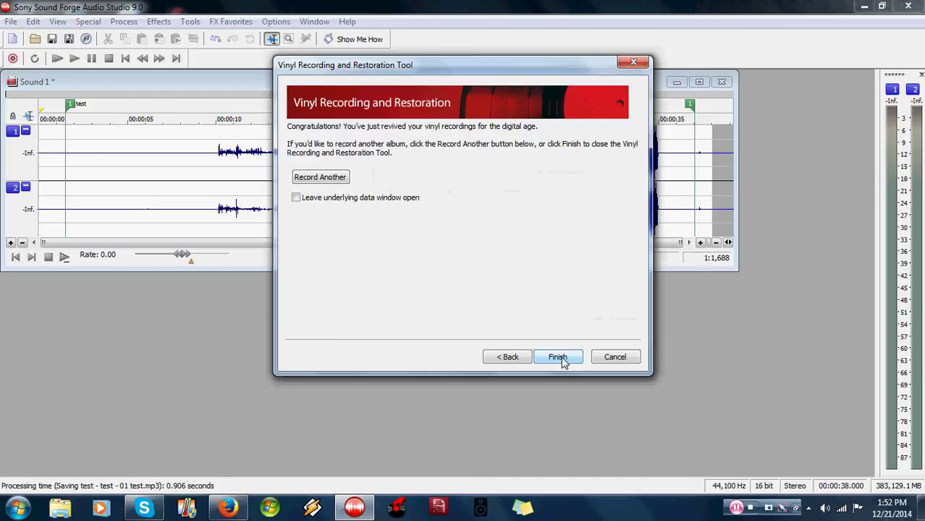
click(562, 359)
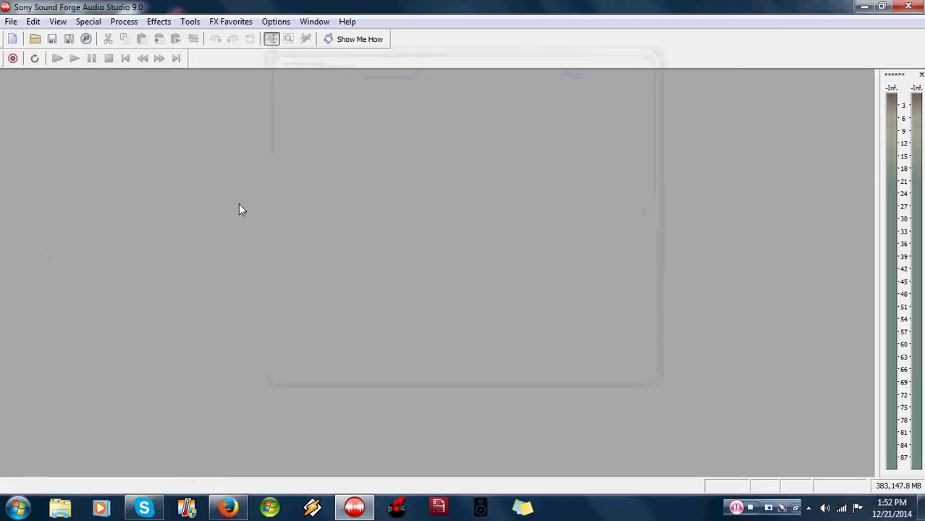
- Close Sound Forge, open F:\Vinyl Tracks in Explorer, and select the test recording
click(908, 6)
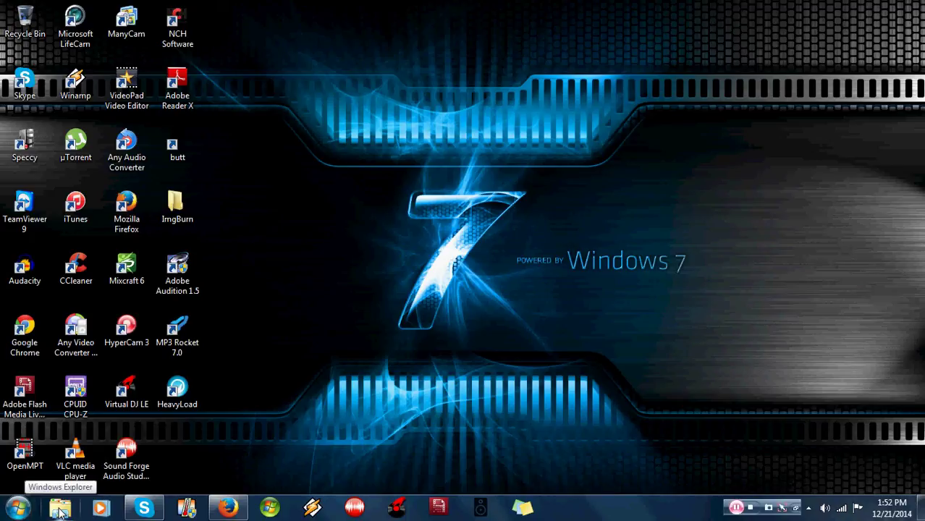
click(60, 512)
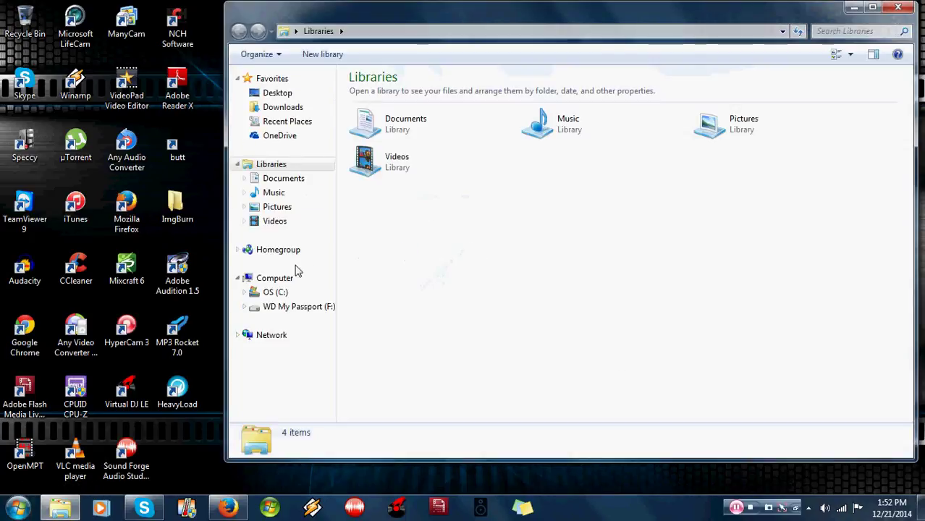
click(298, 307)
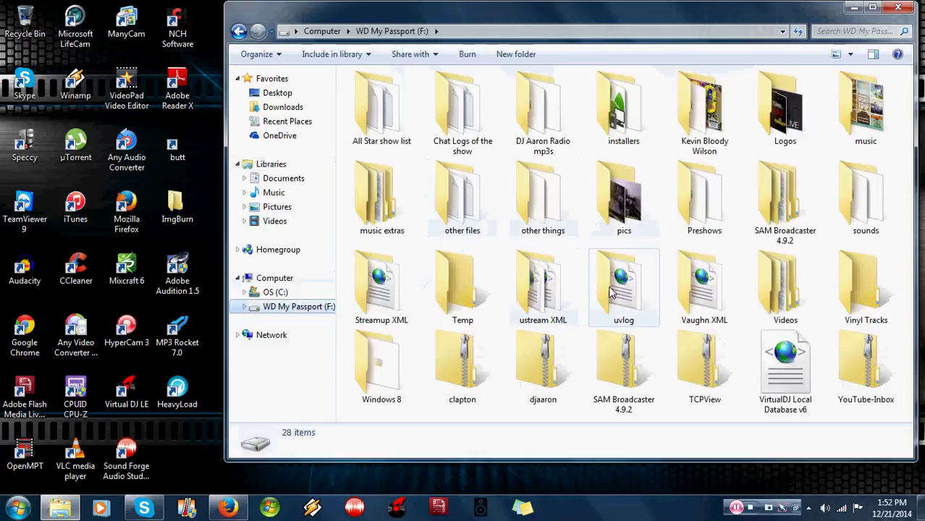
double_click(861, 118)
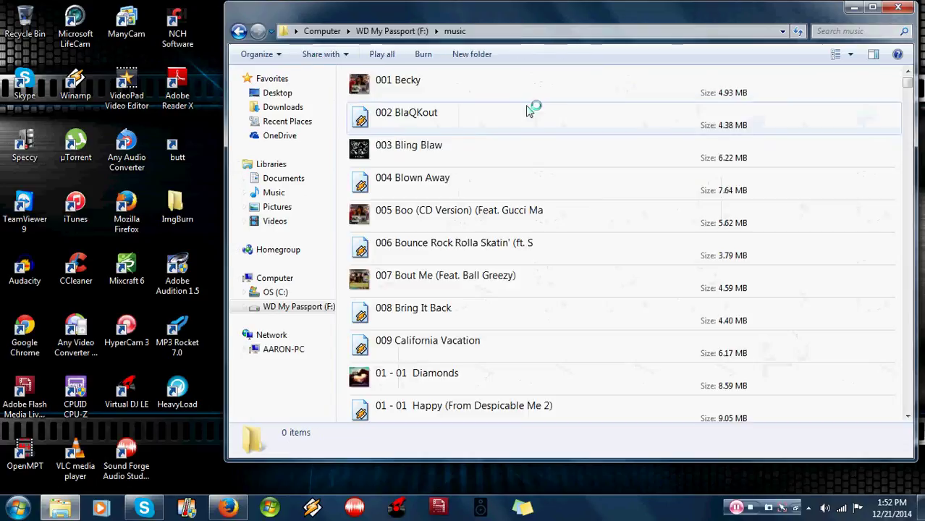
click(239, 31)
double_click(871, 294)
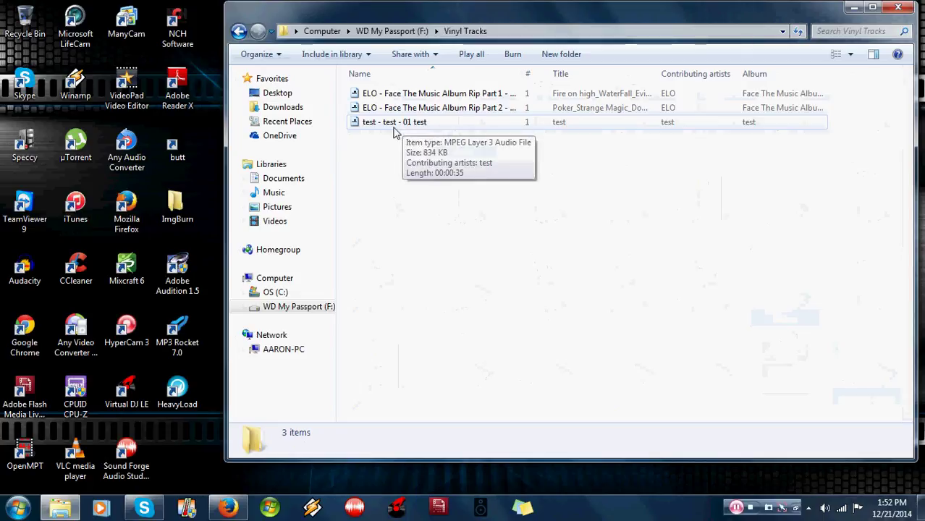
click(395, 128)
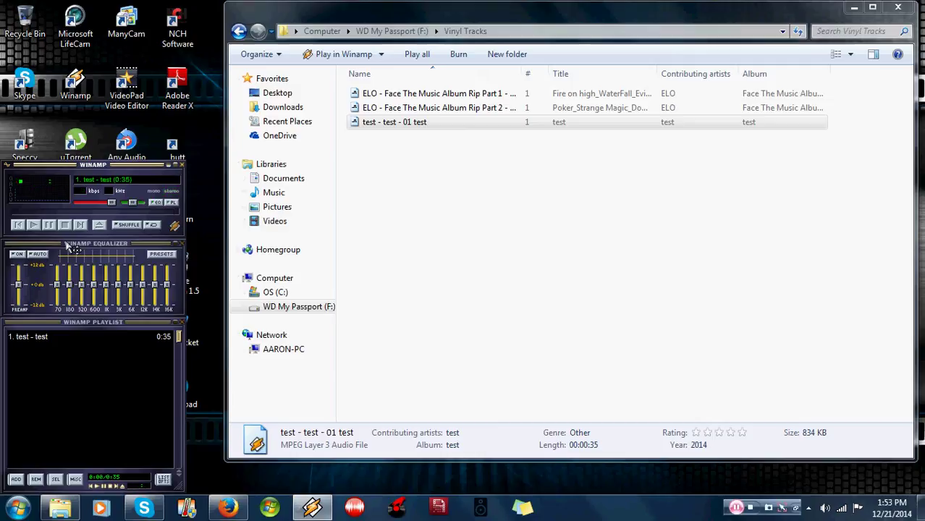
- Close Winamp and send the 'test - test - 01 test' MP3 to the Recycle Bin
click(181, 165)
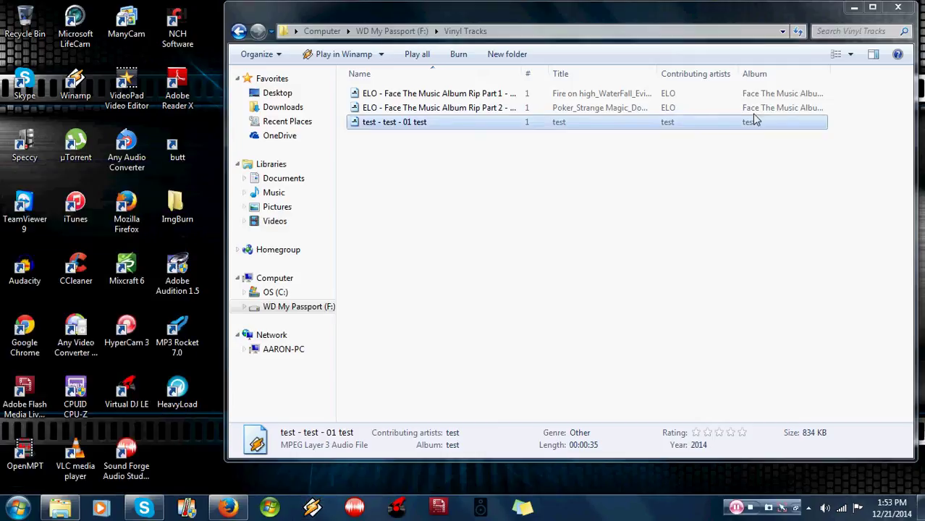
right_click(451, 128)
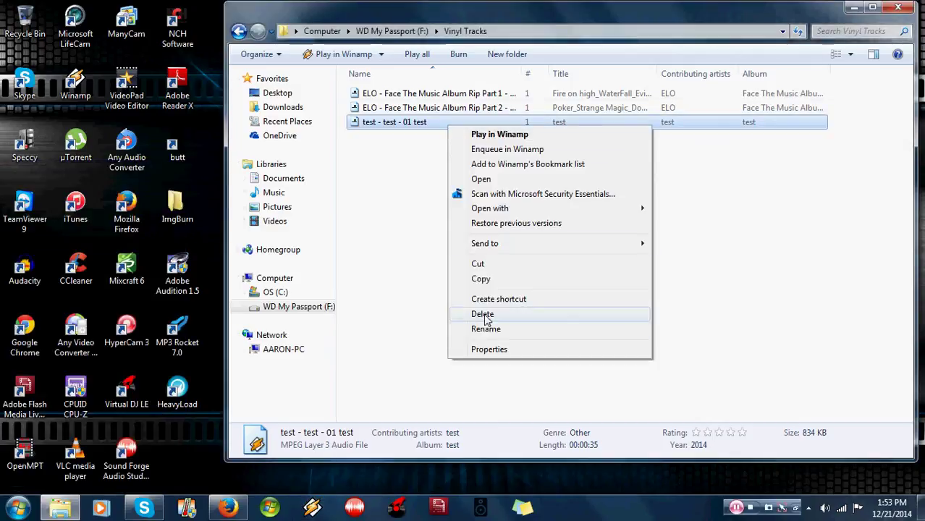
click(494, 328)
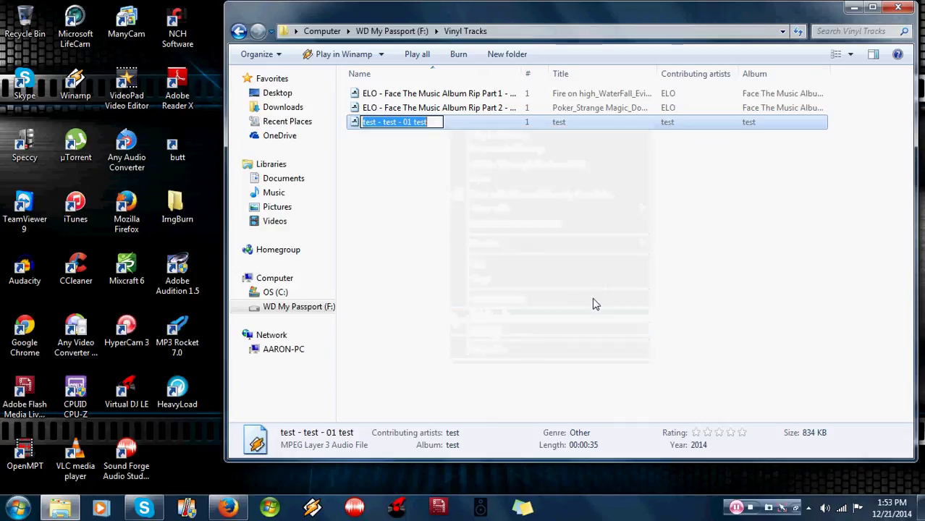
click(393, 166)
right_click(404, 123)
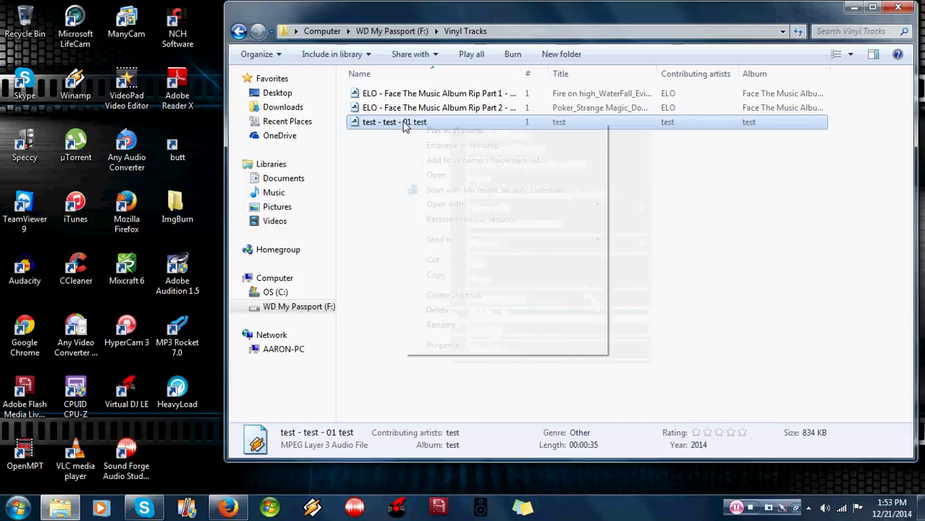
click(440, 315)
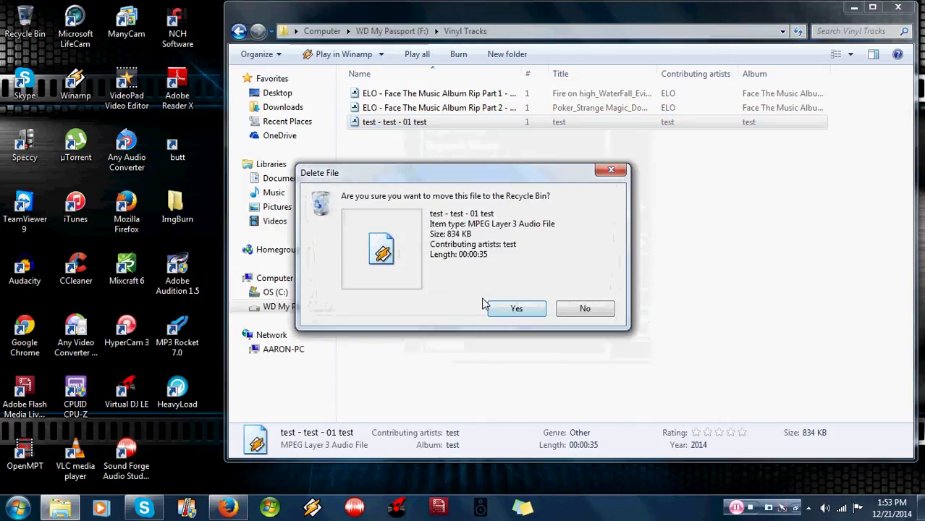
click(515, 310)
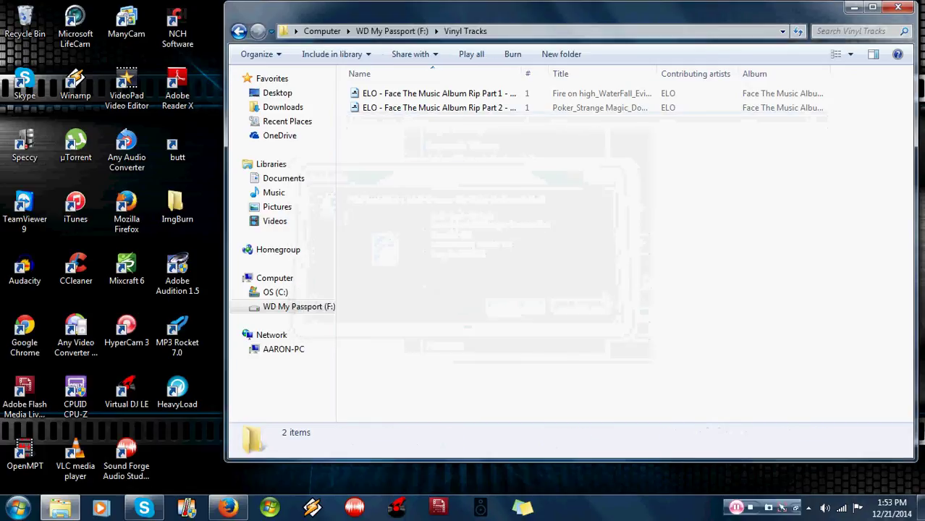
- Close the Vinyl Tracks window, relaunch Audacity, and dismiss its welcome dialog
click(898, 9)
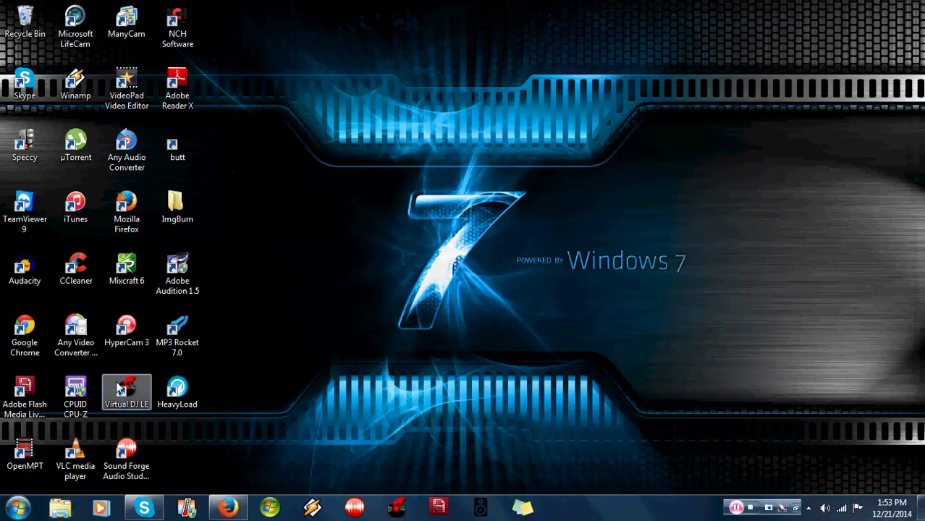
double_click(25, 268)
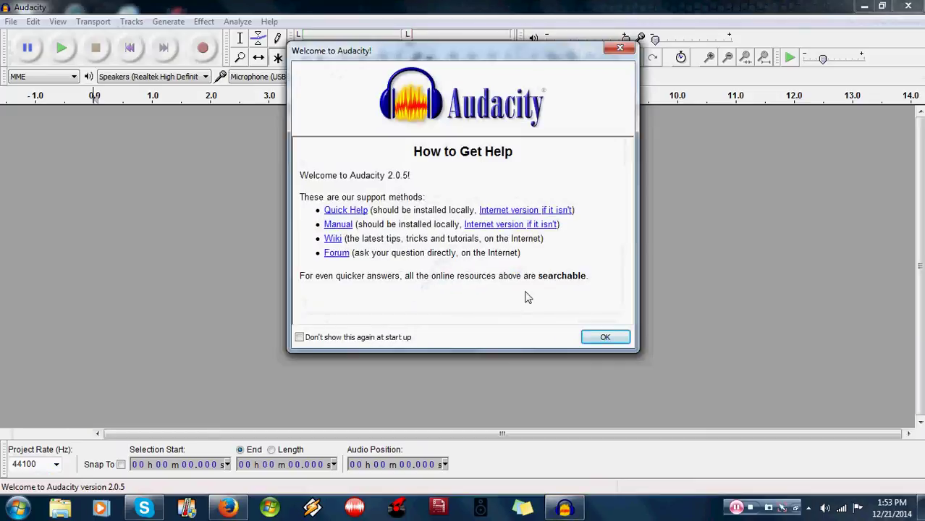
click(597, 337)
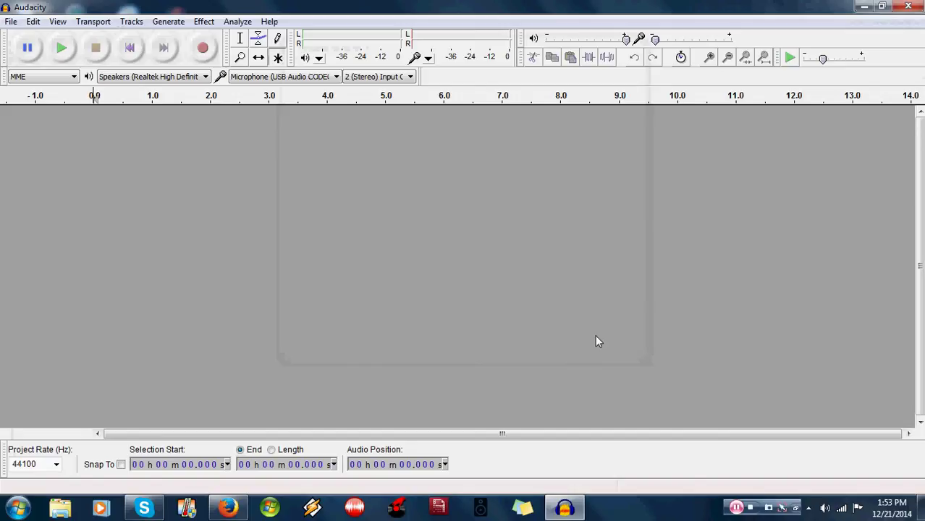
- Record about 41 seconds of turntable audio from the USB Audio CODEC input
click(202, 51)
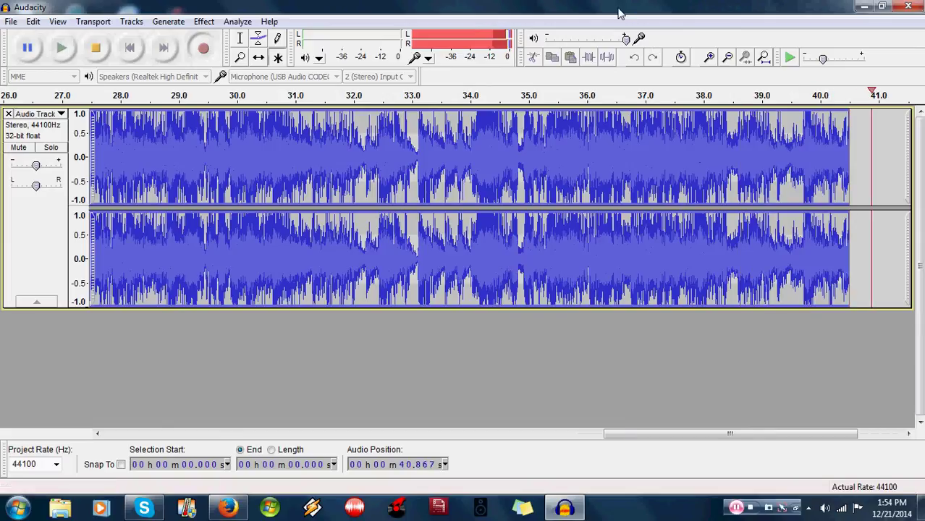
- Stop the Audacity recording at about 42 seconds and play it back from the start
click(97, 49)
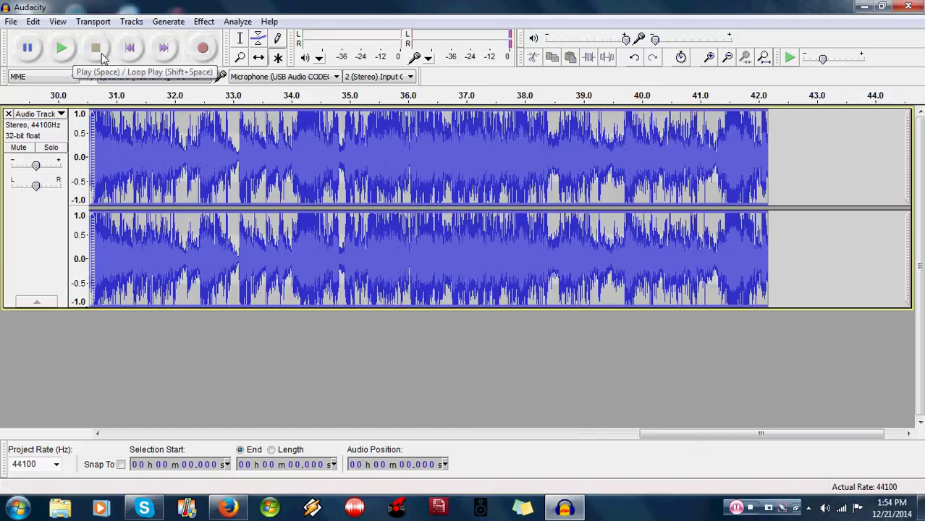
click(141, 55)
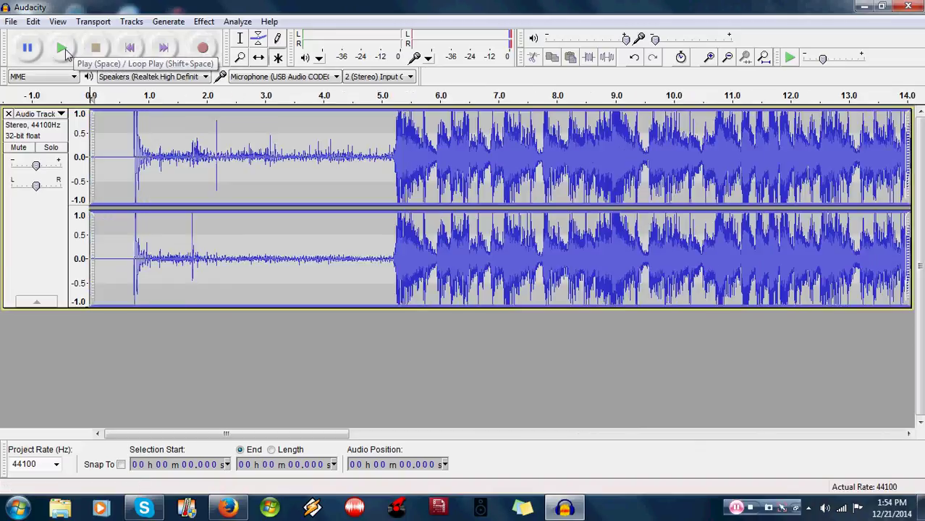
click(65, 53)
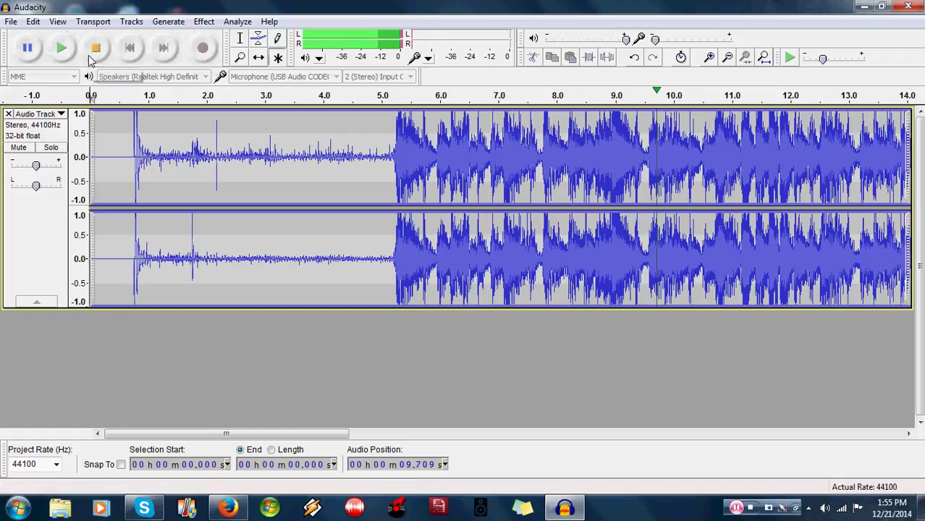
click(92, 58)
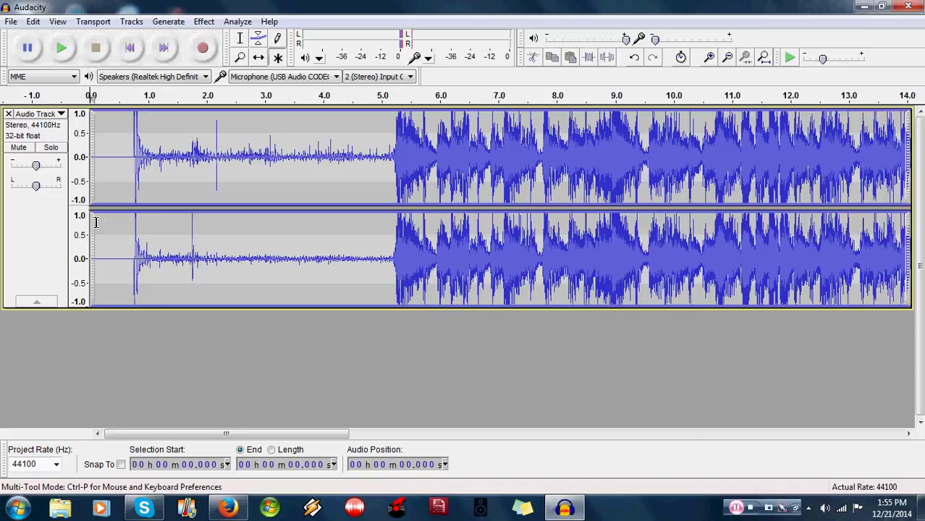
- Cut the 0.104–0.766 s click from the track start and play back the trimmed recording
drag(97, 155, 135, 152)
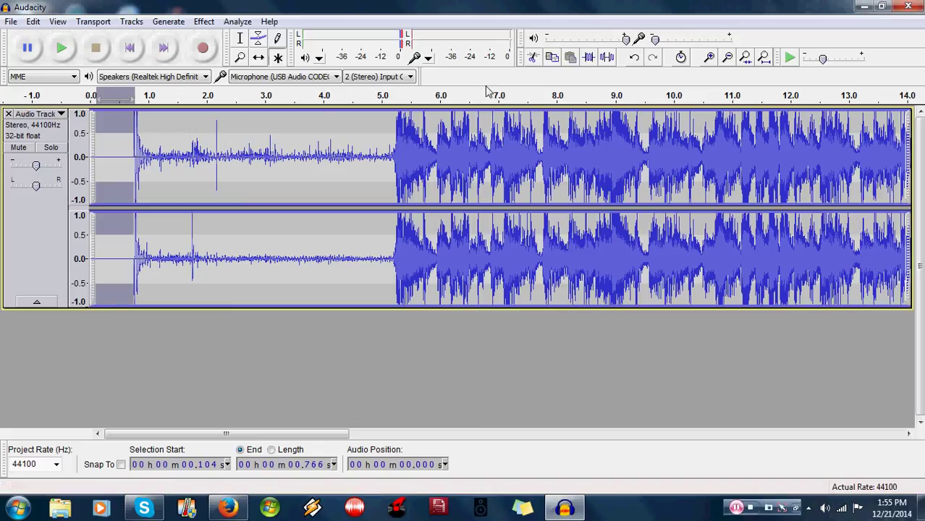
click(534, 59)
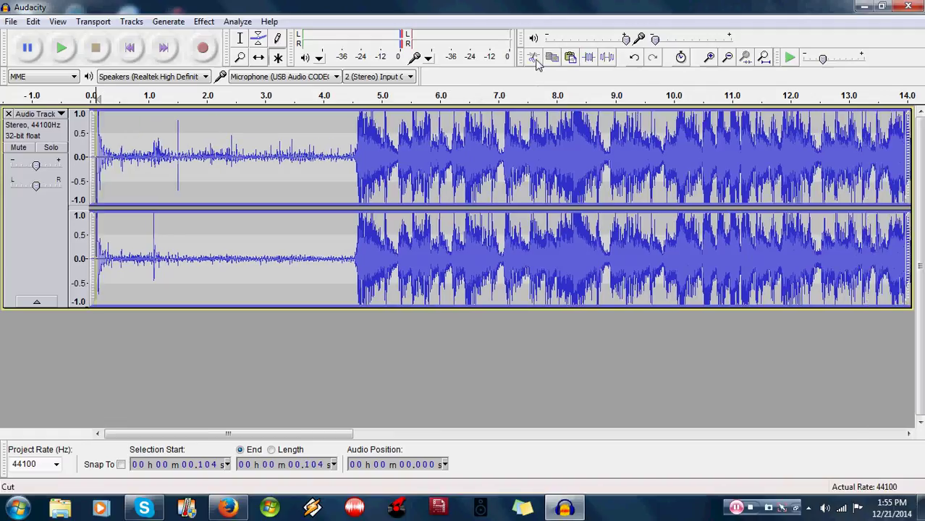
click(66, 56)
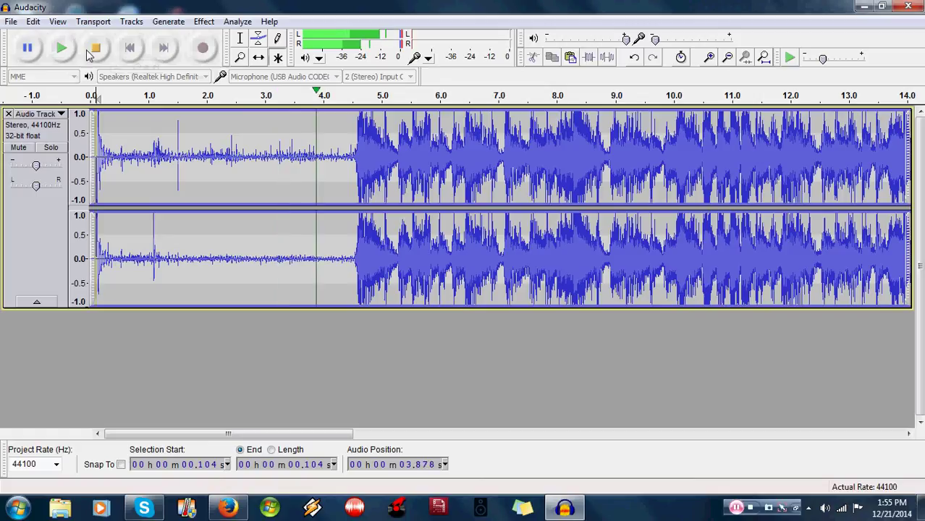
click(92, 53)
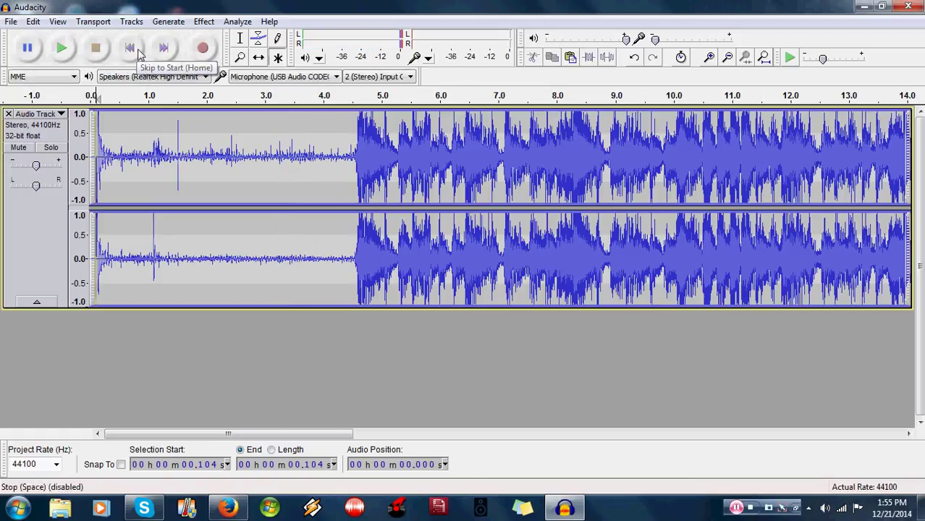
click(131, 55)
click(57, 49)
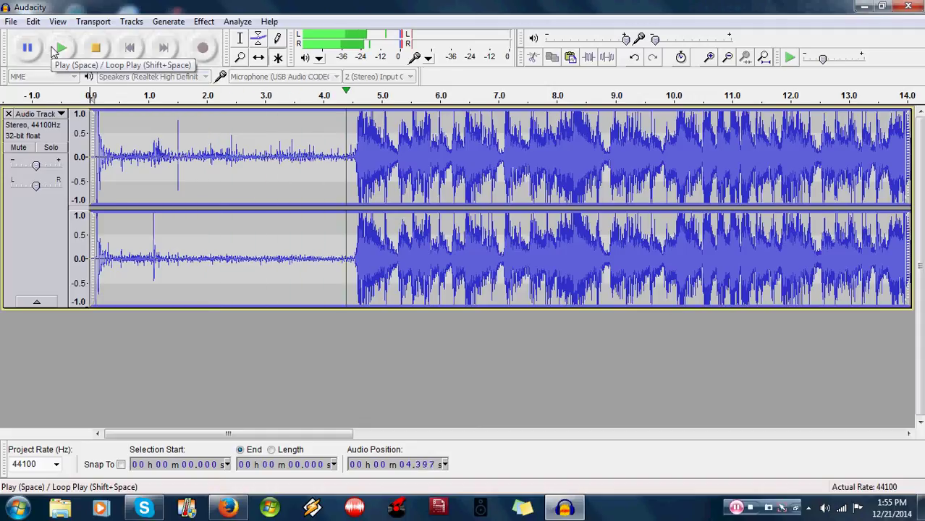
click(104, 57)
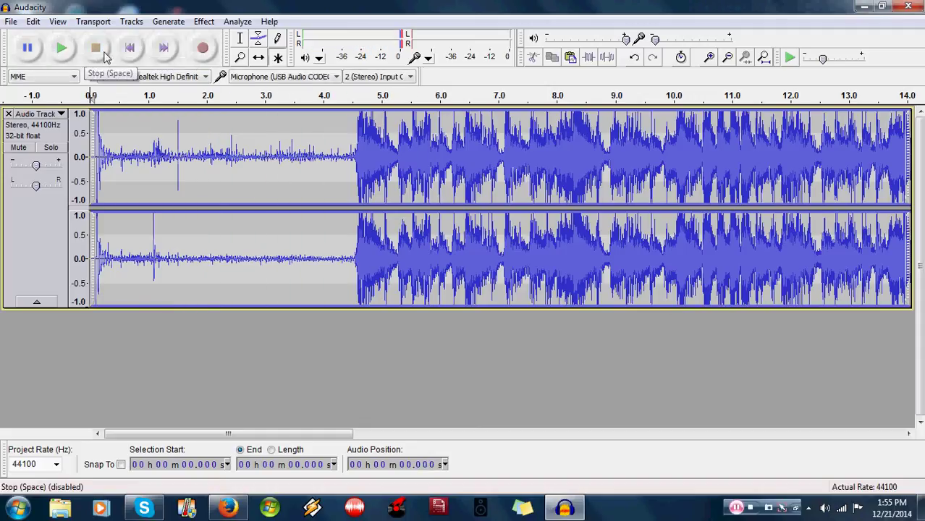
click(336, 78)
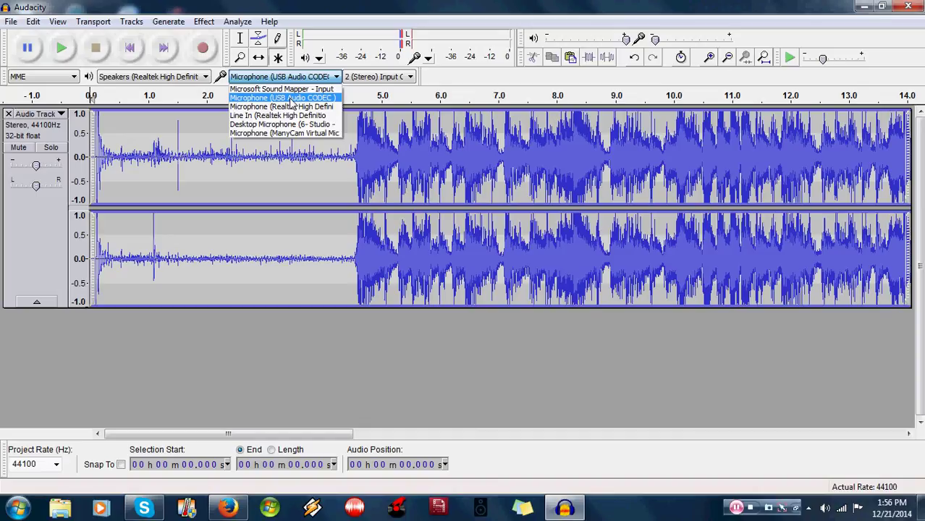
click(292, 98)
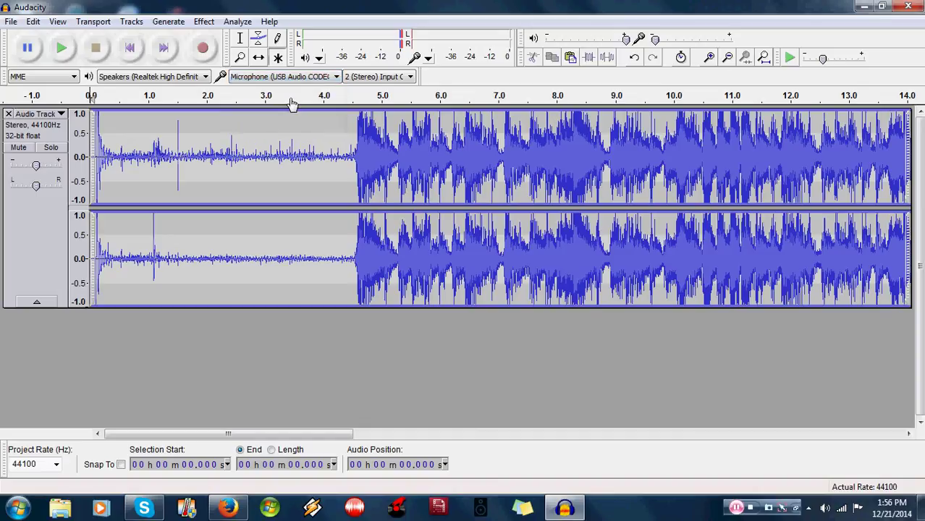
click(410, 77)
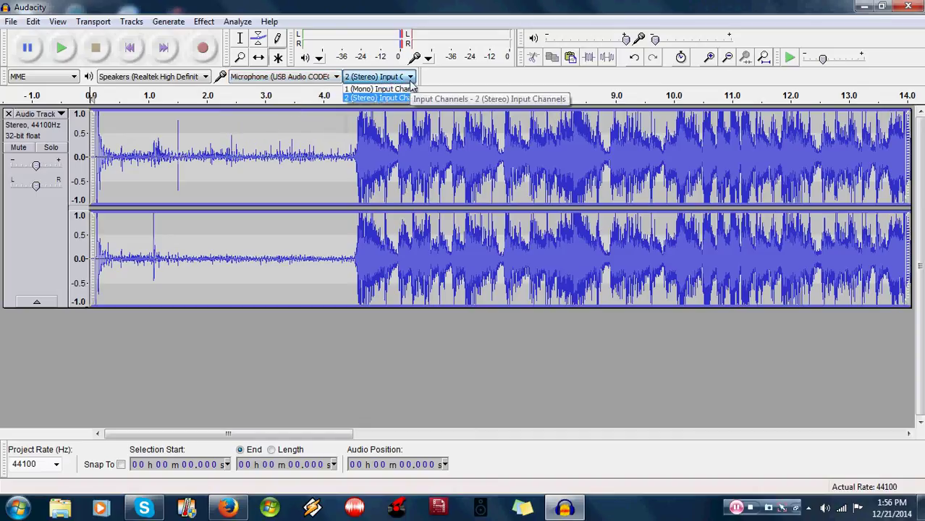
click(410, 79)
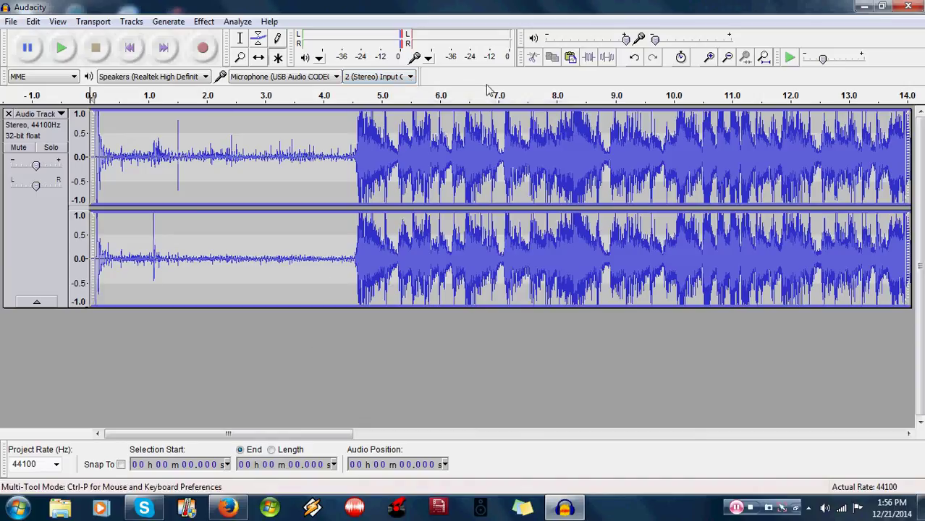
- Zoom in twice on the waveform, then zoom back out until about 31 seconds fit on screen
click(910, 7)
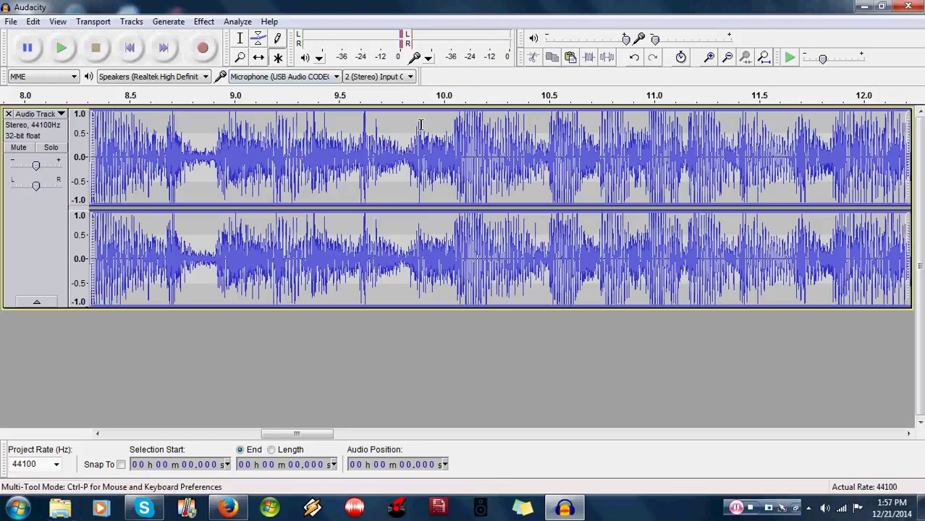
click(711, 61)
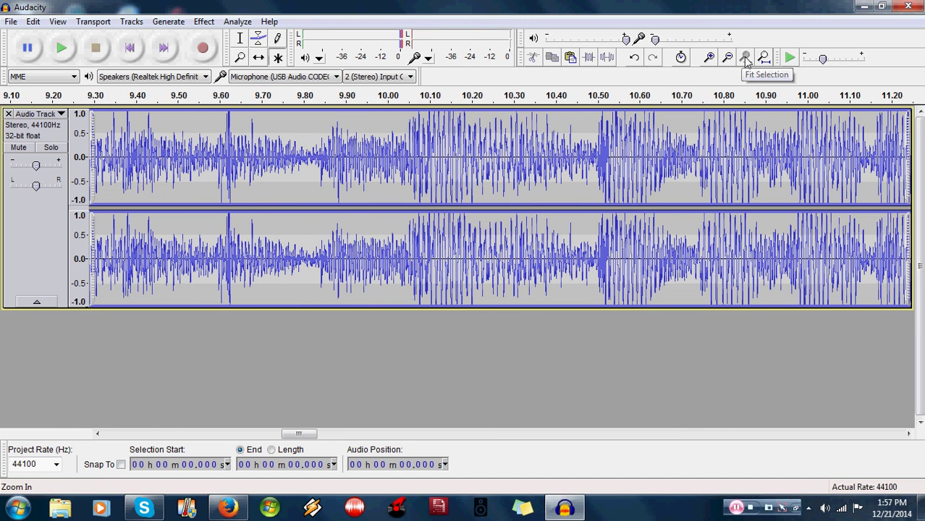
click(711, 61)
click(726, 58)
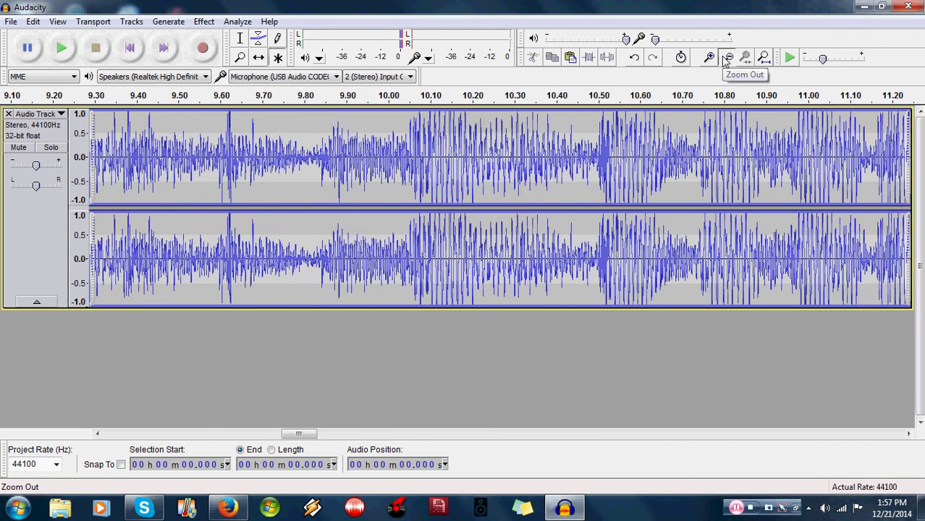
click(726, 58)
click(727, 57)
click(726, 58)
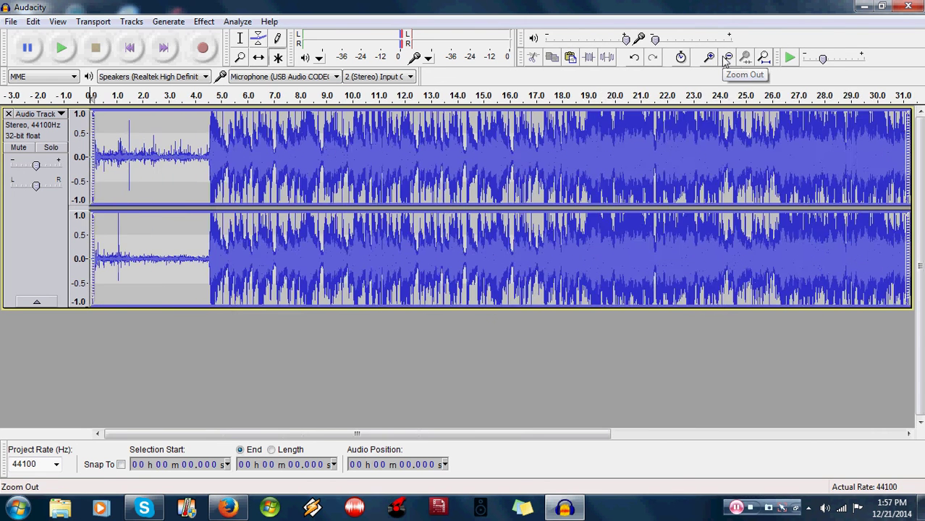
click(726, 58)
click(709, 58)
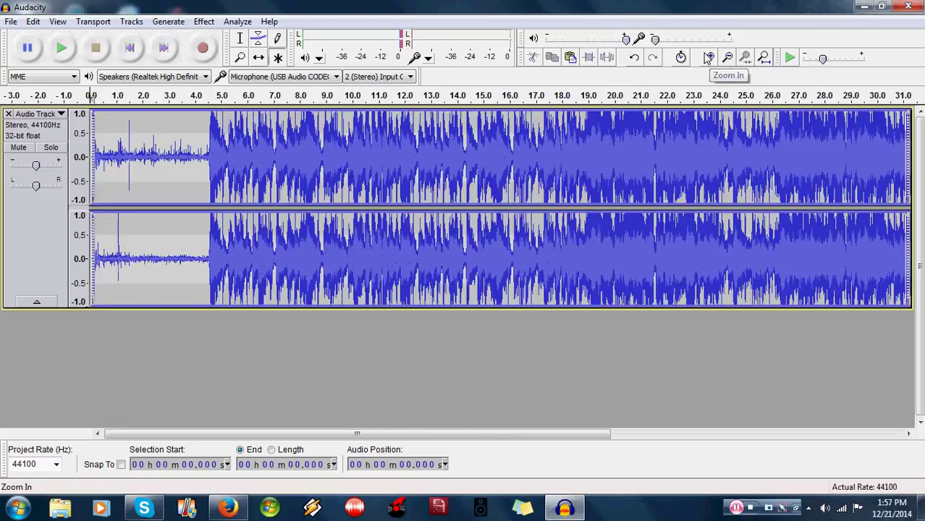